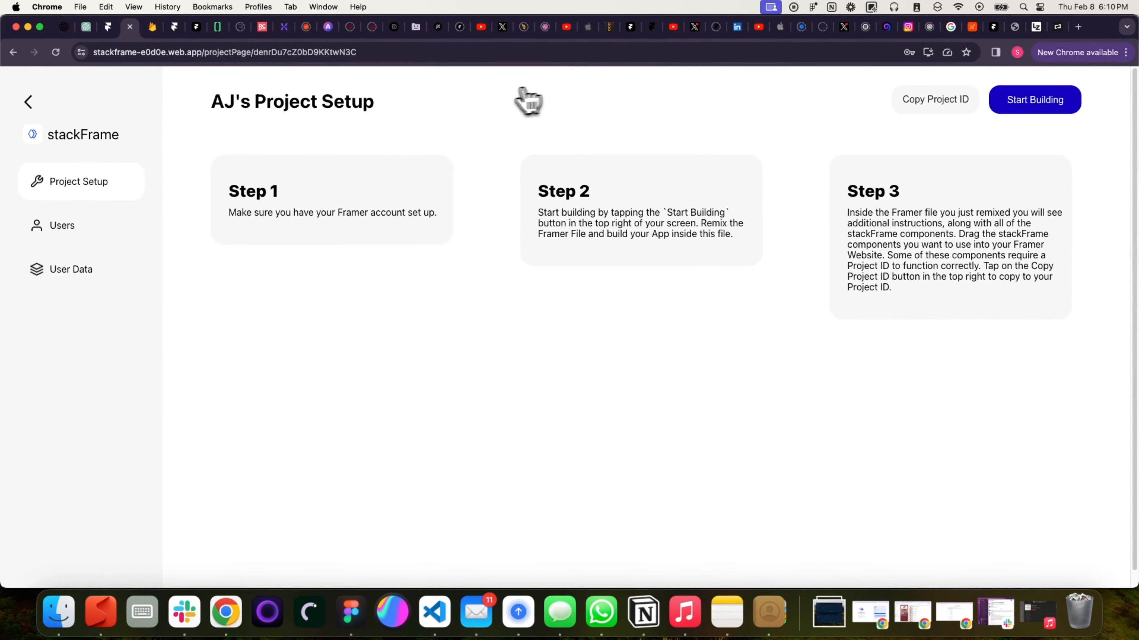
Switch to the stackFrame (Production) project in Framer and add a new page named /demo.
{"action": "left_click", "coordinate": [173, 27]}
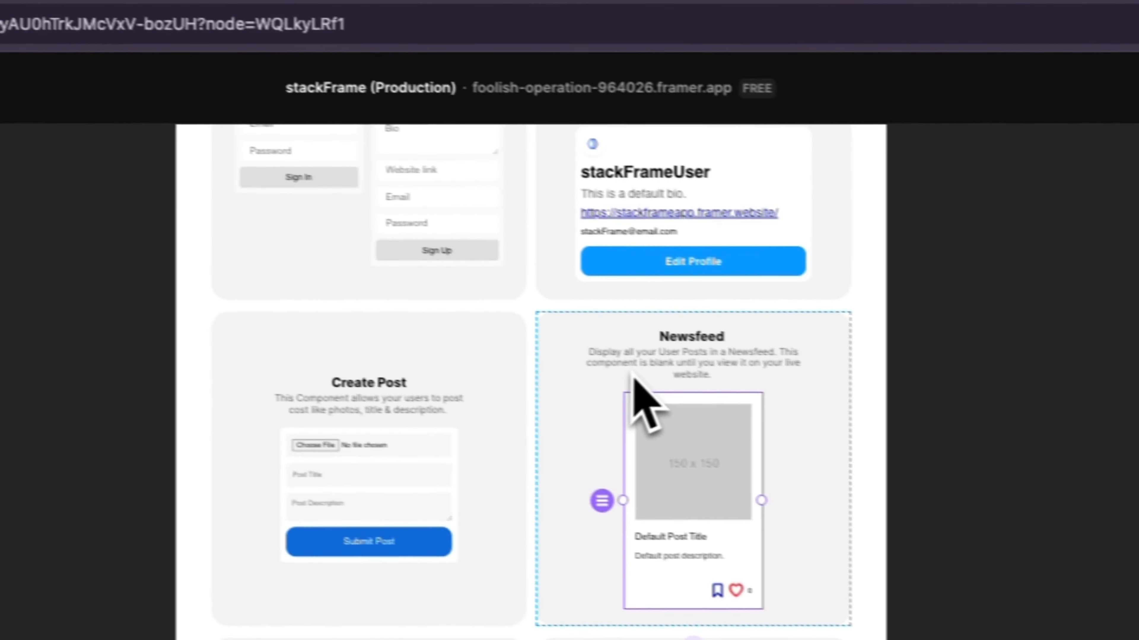
{"action": "scroll", "coordinate": [538, 354], "scroll_direction": "up", "scroll_amount": 10}
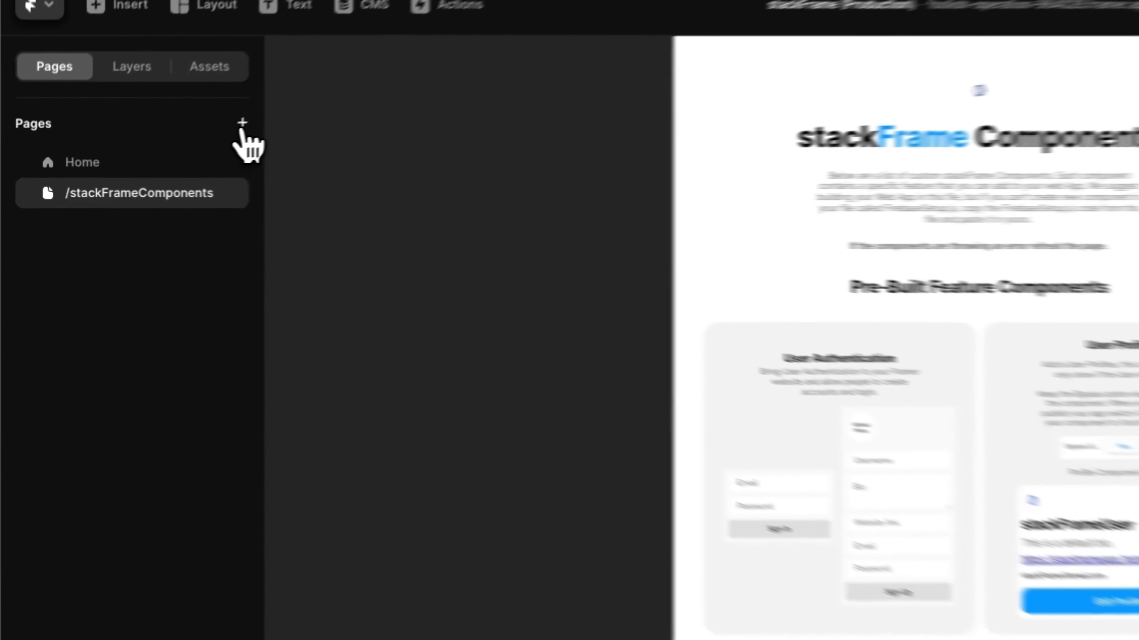
{"action": "left_click", "coordinate": [141, 153]}
{"action": "left_click", "coordinate": [168, 165]}
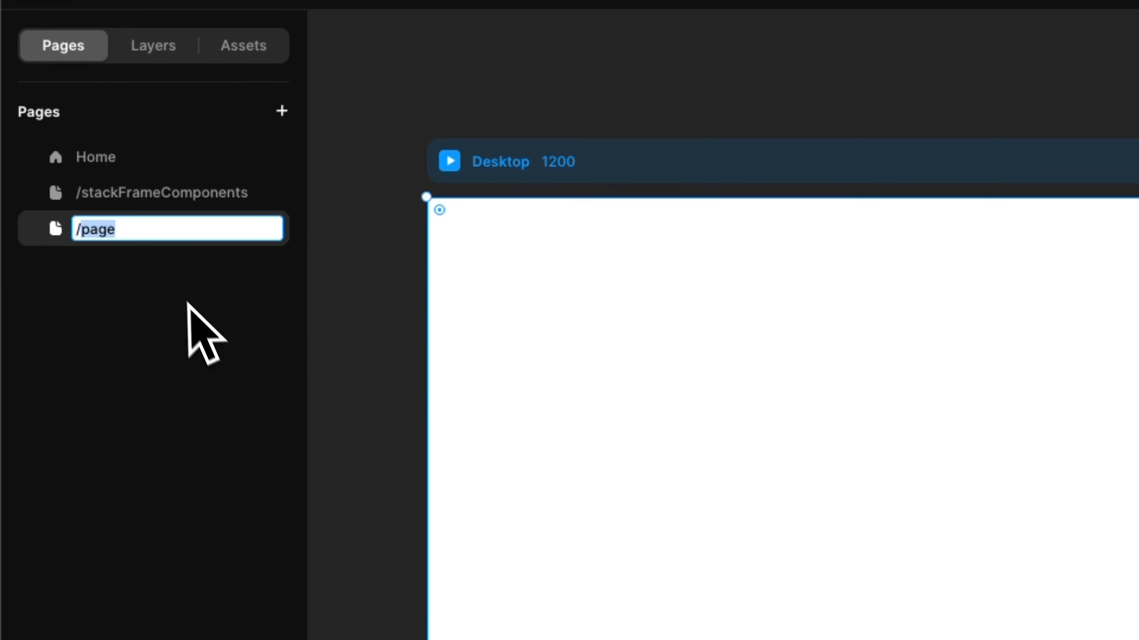
{"action": "type", "text": "demo"}
{"action": "key", "text": "Return"}
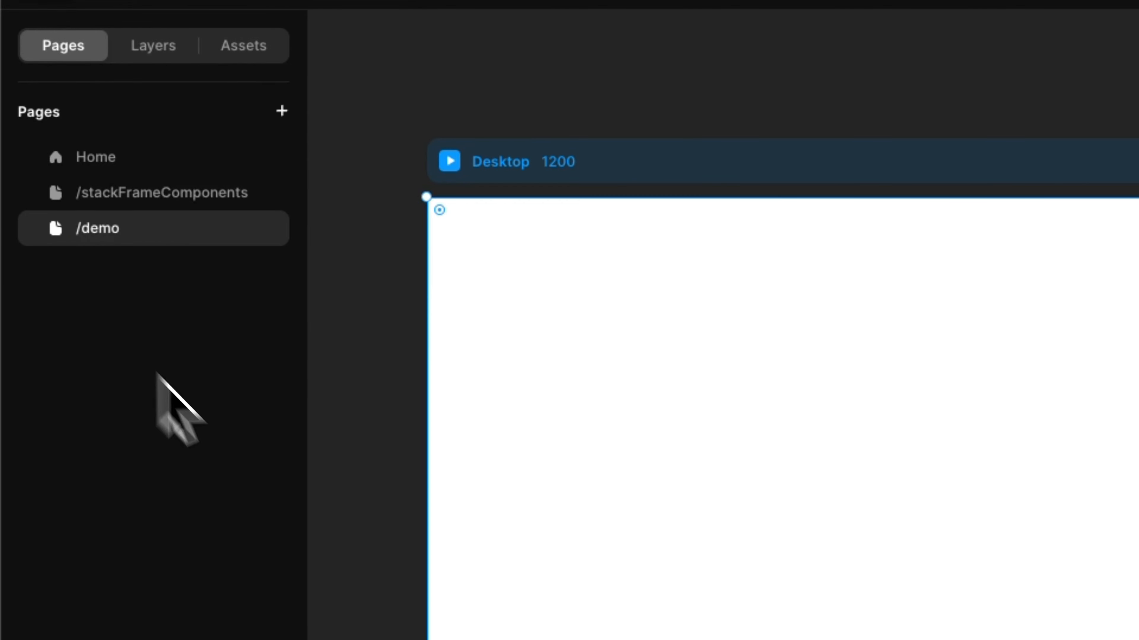
Place the Homebase AuthComponent on the /demo page and centre it horizontally.
{"action": "scroll", "coordinate": [661, 521], "scroll_direction": "down", "scroll_amount": 3}
{"action": "left_click", "coordinate": [243, 44]}
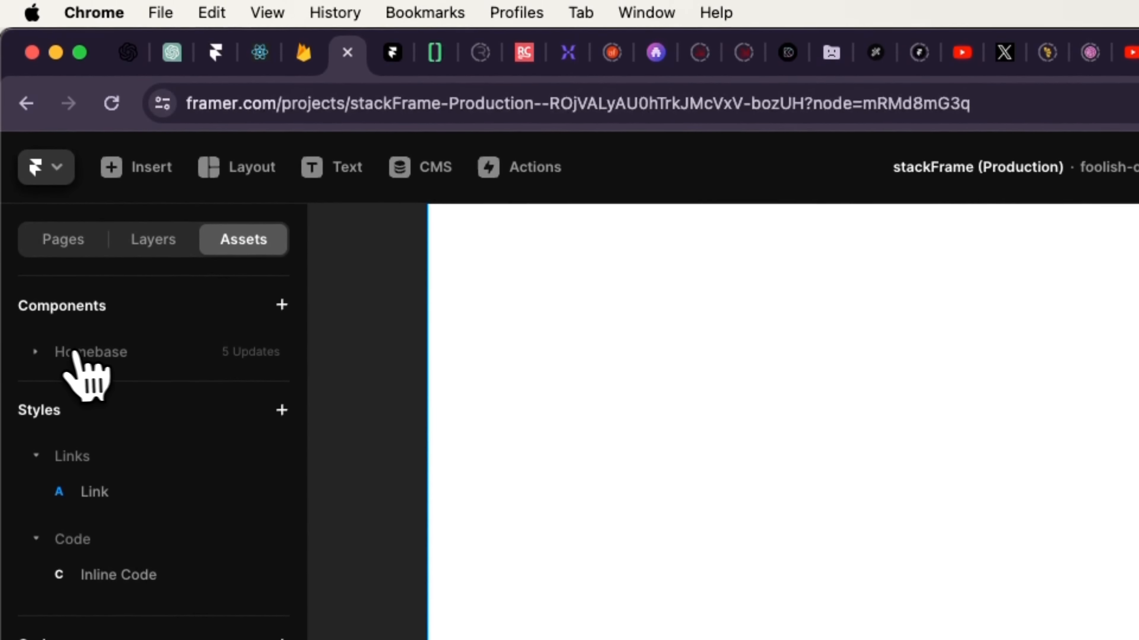
{"action": "left_click", "coordinate": [76, 354]}
{"action": "left_click_drag", "start_coordinate": [118, 390], "coordinate": [875, 438]}
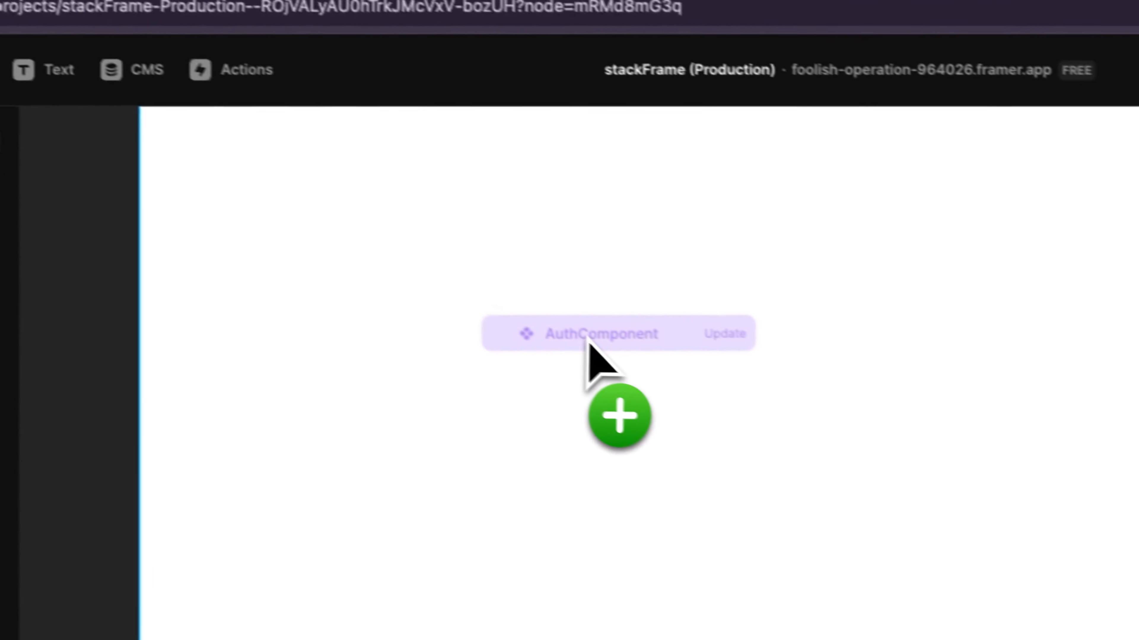
{"action": "left_click_drag", "start_coordinate": [587, 341], "coordinate": [806, 355]}
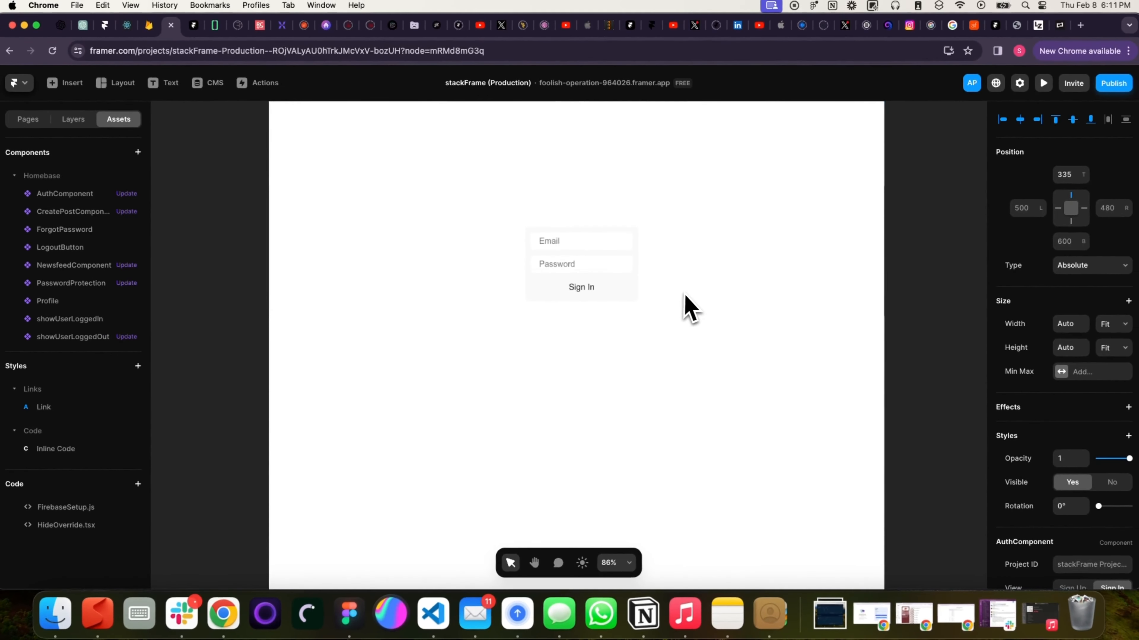
{"action": "scroll", "coordinate": [673, 298], "scroll_direction": "up", "scroll_amount": 5}
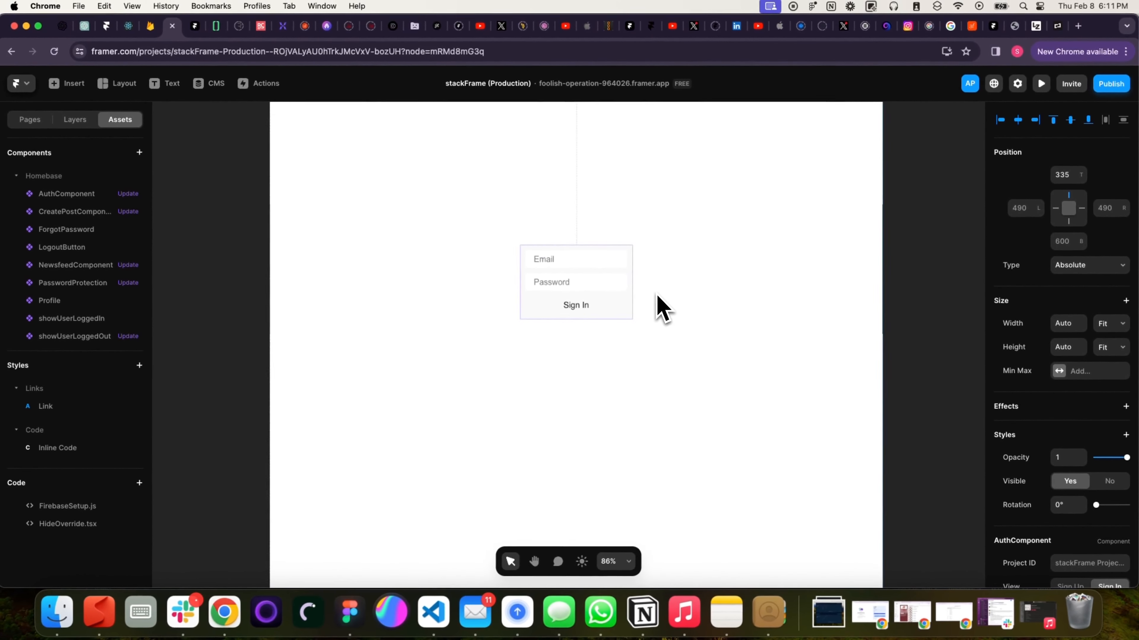
{"action": "scroll", "coordinate": [657, 301], "scroll_direction": "up", "scroll_amount": 2}
{"action": "scroll", "coordinate": [1070, 455], "scroll_direction": "down", "scroll_amount": 1}
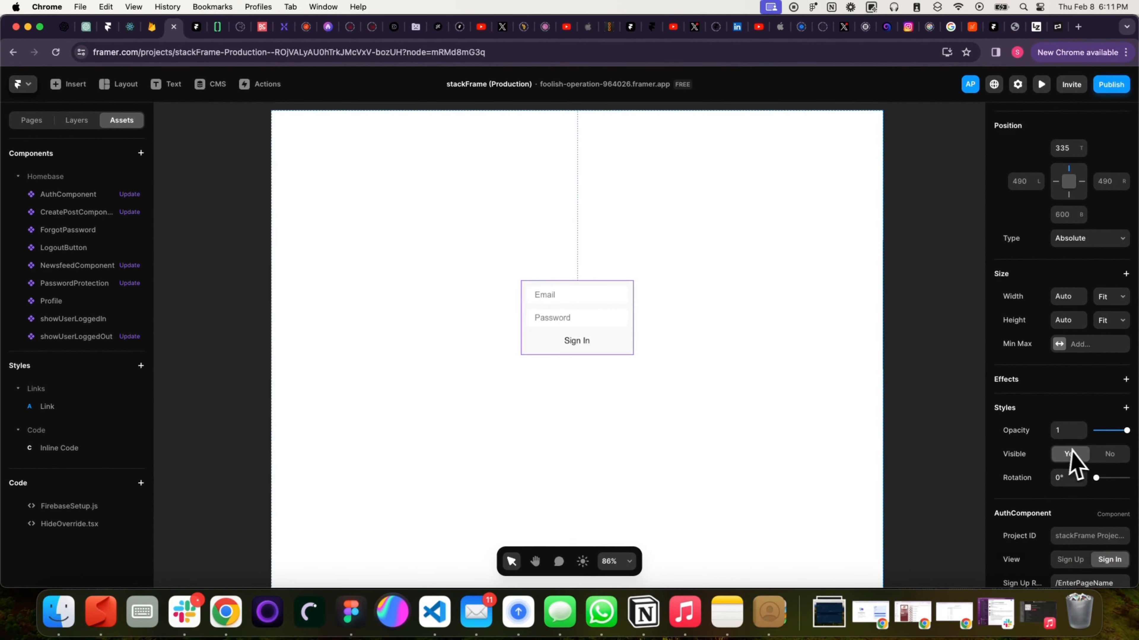
Find the AuthComponent's Project ID setting and copy the project ID from the stackFrame Project Setup page.
{"action": "scroll", "coordinate": [1069, 454], "scroll_direction": "down", "scroll_amount": 7}
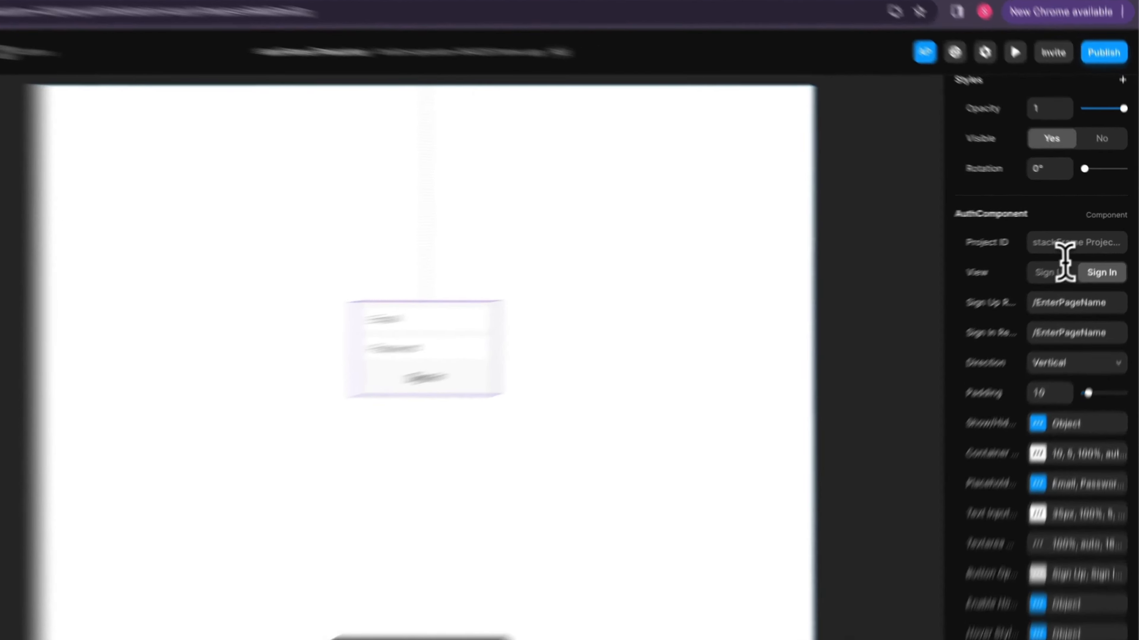
{"action": "left_click", "coordinate": [1064, 244]}
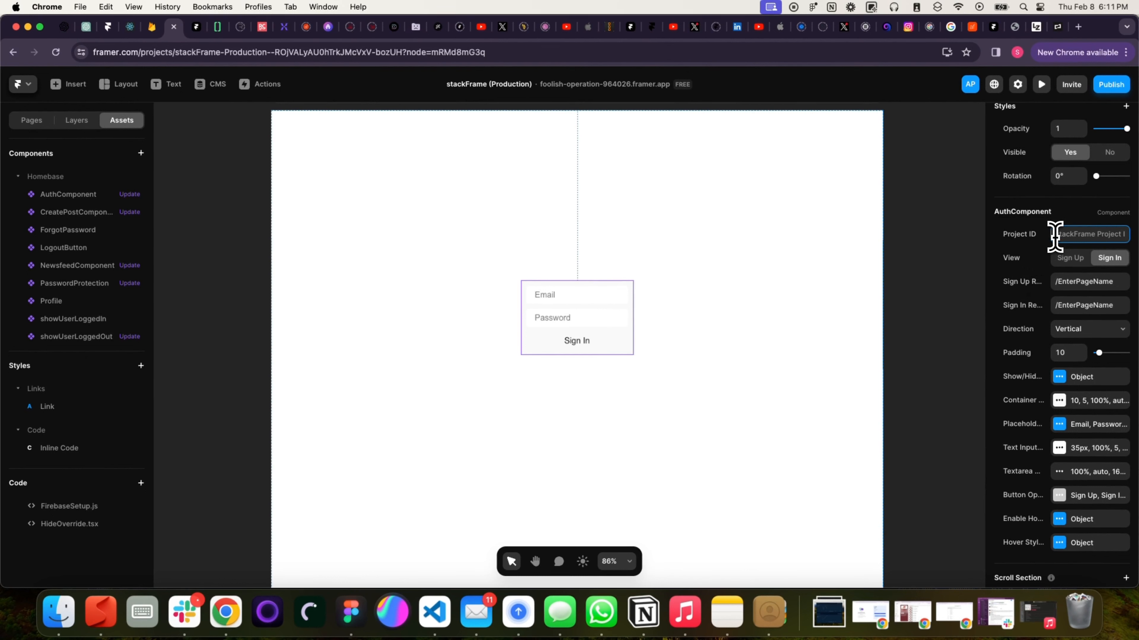
{"action": "left_click", "coordinate": [129, 27]}
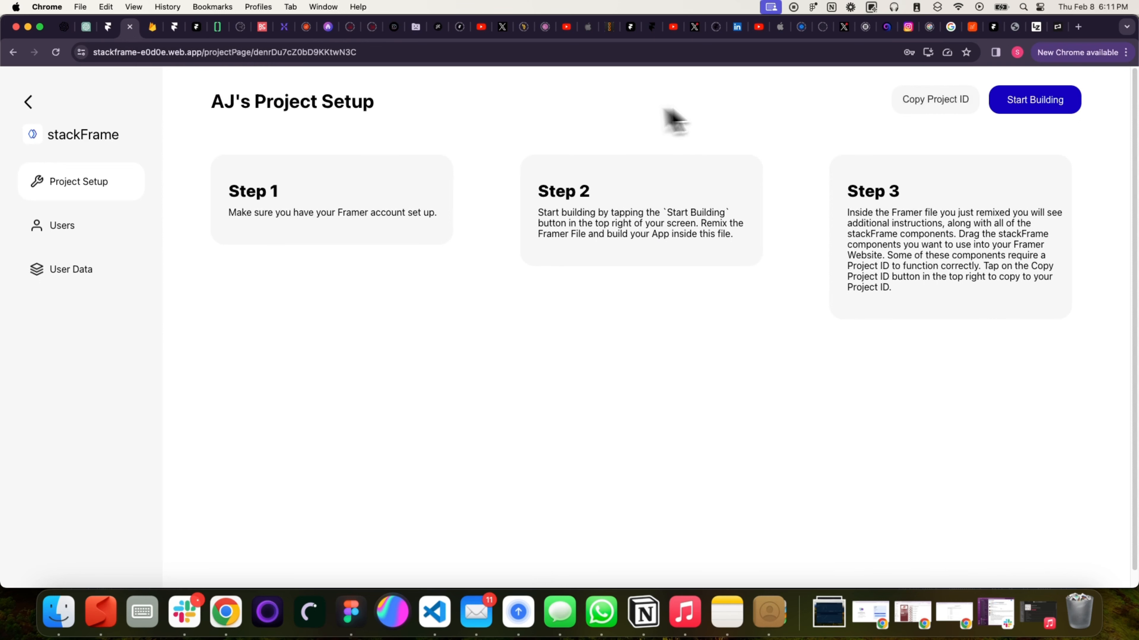
{"action": "left_click", "coordinate": [916, 110]}
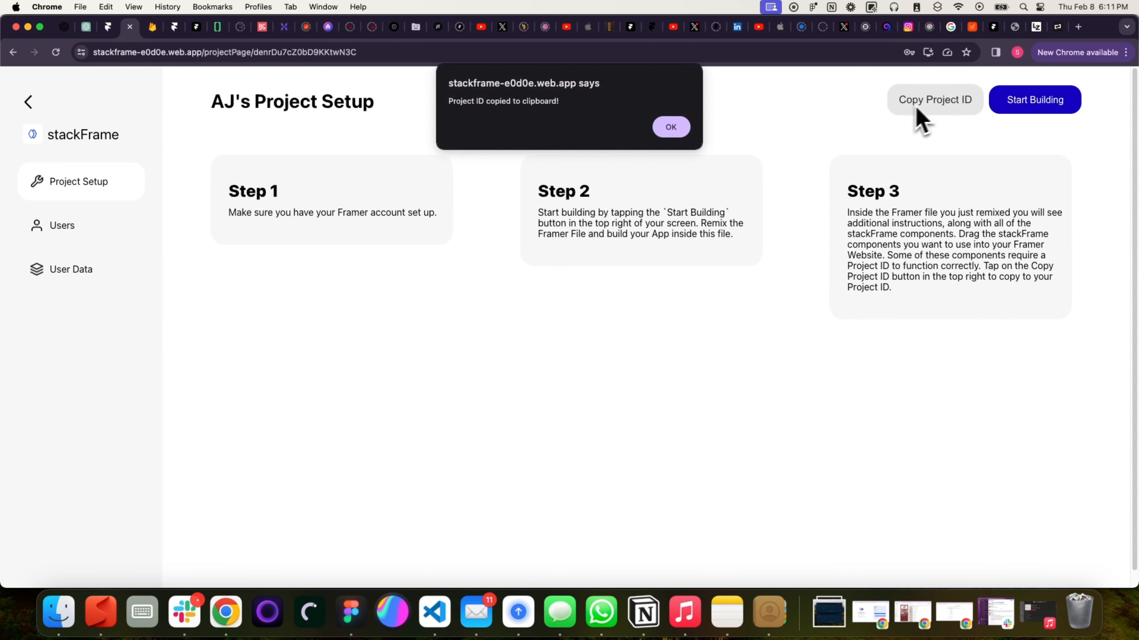
{"action": "left_click", "coordinate": [657, 130]}
Return to the stackFrame (Production) project in Framer and paste the copied project ID into the AuthComponent.
{"action": "left_click", "coordinate": [110, 30]}
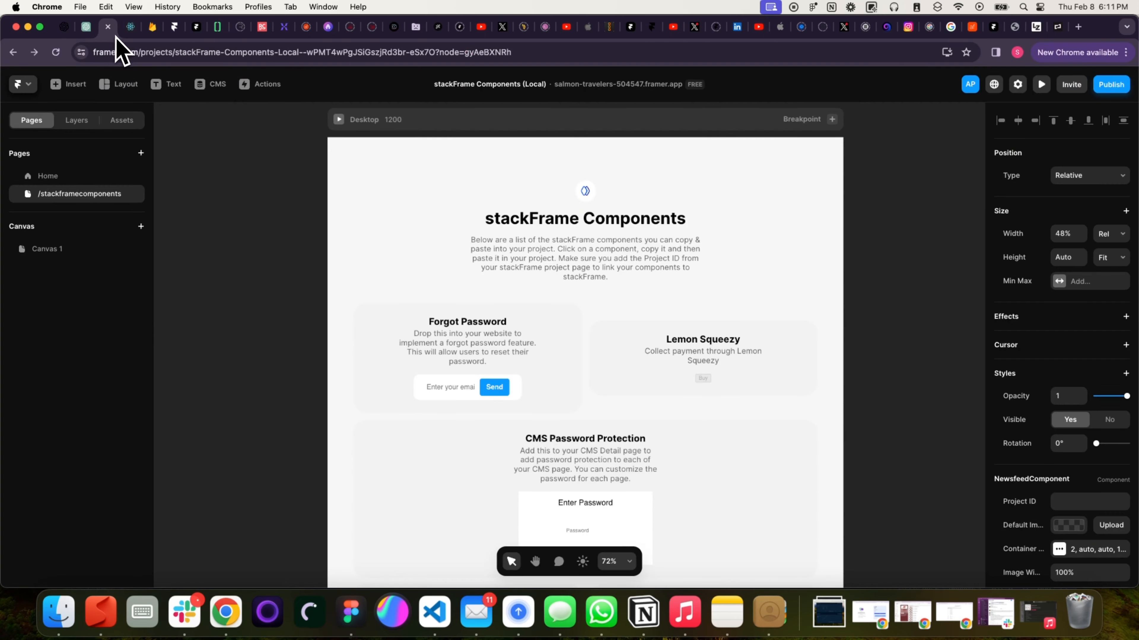
{"action": "left_click", "coordinate": [174, 27]}
{"action": "left_click", "coordinate": [175, 27]}
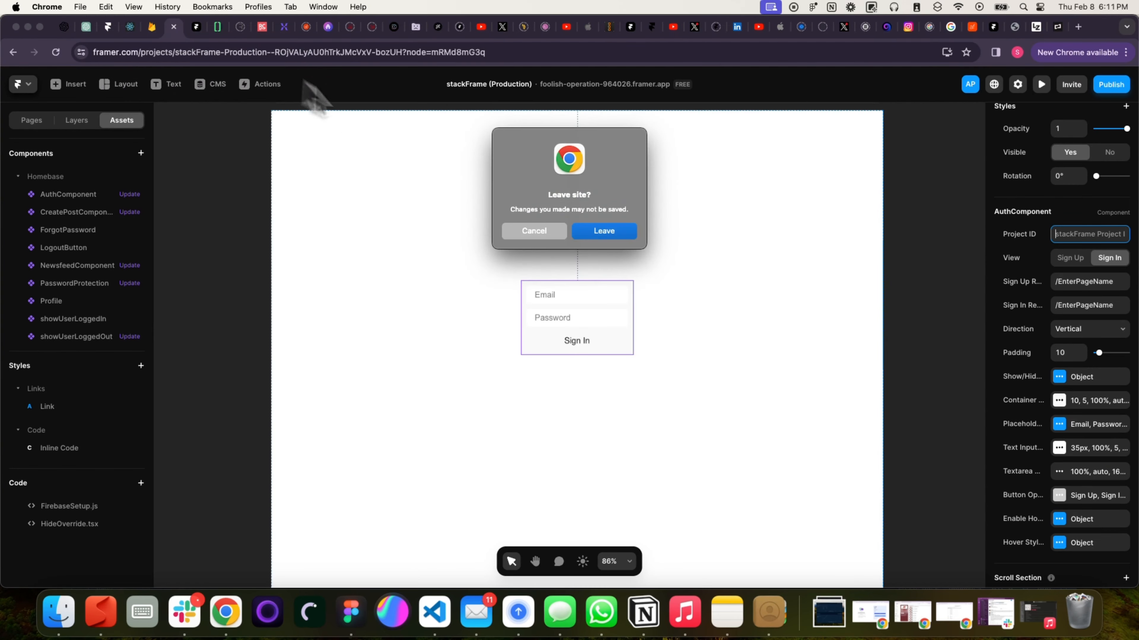
{"action": "left_click", "coordinate": [538, 234]}
{"action": "left_click_drag", "start_coordinate": [176, 27], "coordinate": [163, 40]}
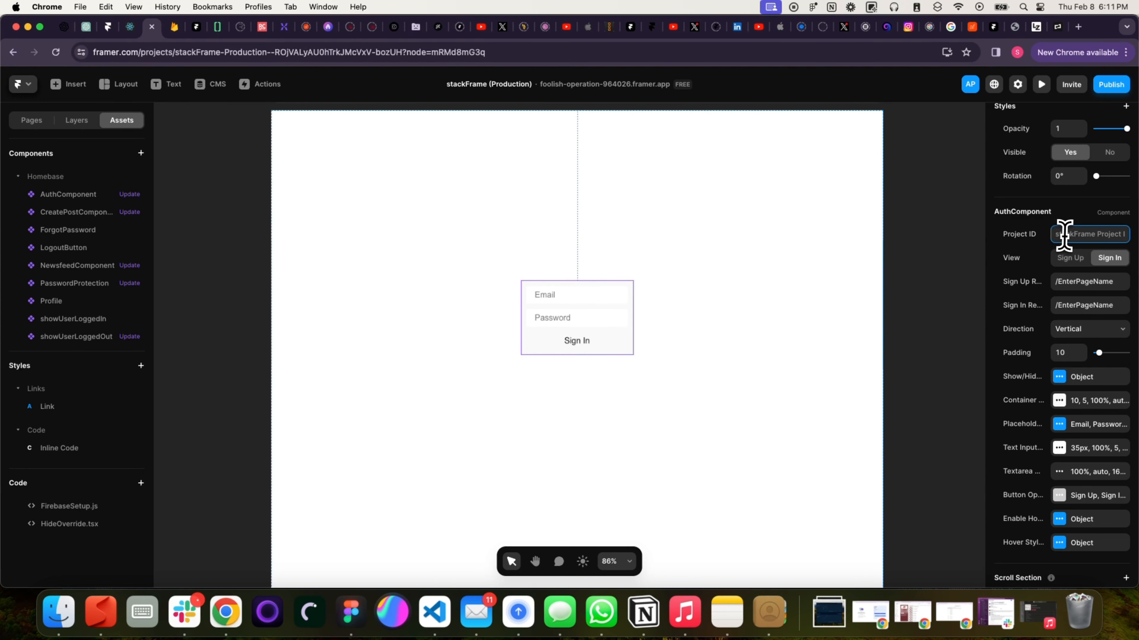
{"action": "key", "text": "Return"}
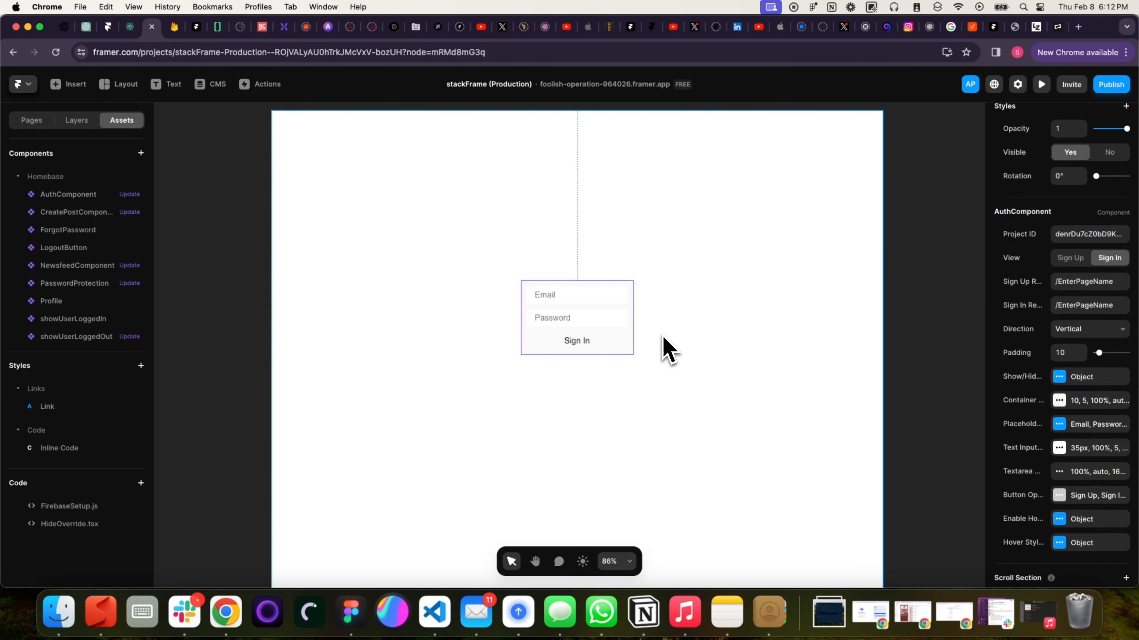
Duplicate the sign-in form beside the original, switch the copy's View to Sign Up, and align it vertically with the original.
{"action": "left_click_drag", "start_coordinate": [603, 331], "coordinate": [661, 318], "text": "alt"}
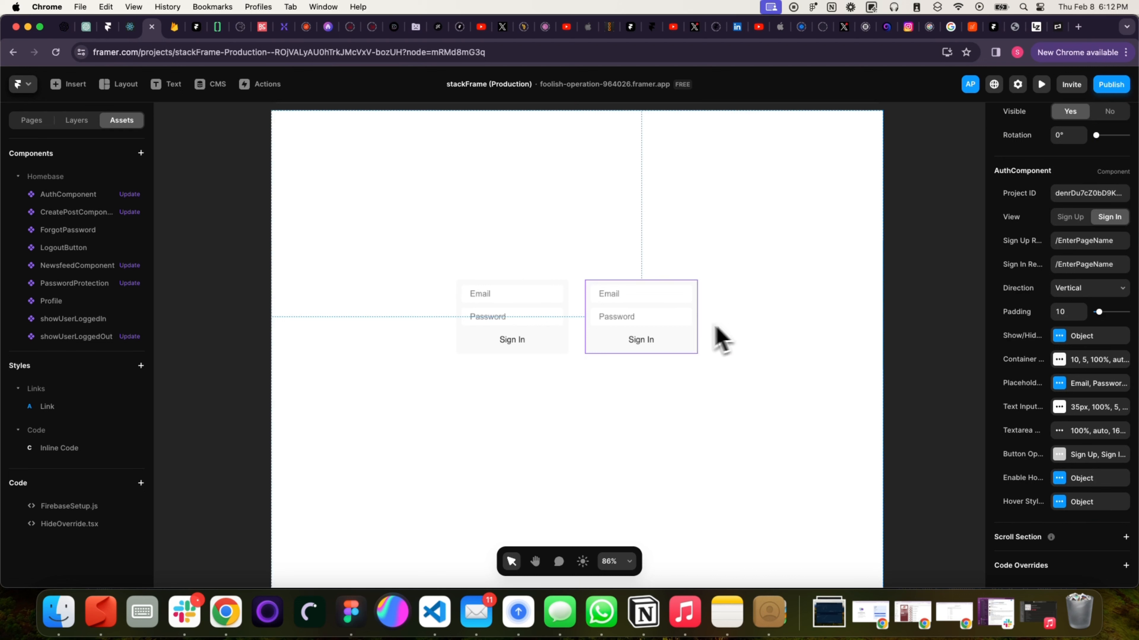
{"action": "left_click", "coordinate": [1071, 217]}
{"action": "left_click_drag", "start_coordinate": [638, 371], "coordinate": [633, 310]}
{"action": "left_click", "coordinate": [528, 336]}
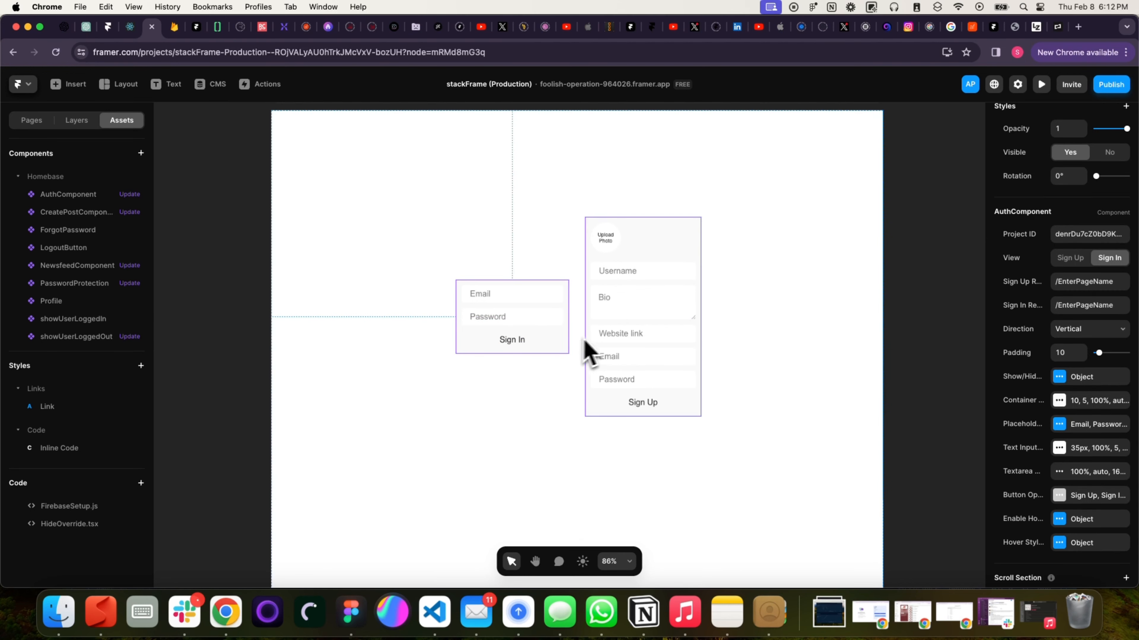
{"action": "left_click", "coordinate": [632, 332]}
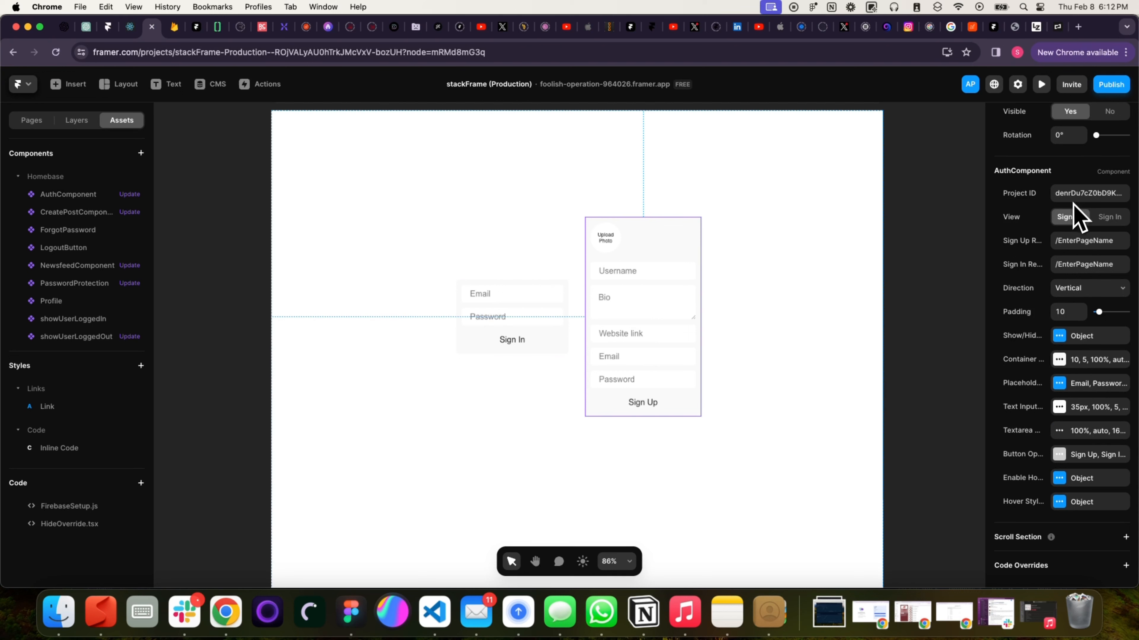
Copy the /stackFrameComponents page name for use as a redirect and return to the /demo page.
{"action": "left_click", "coordinate": [538, 327]}
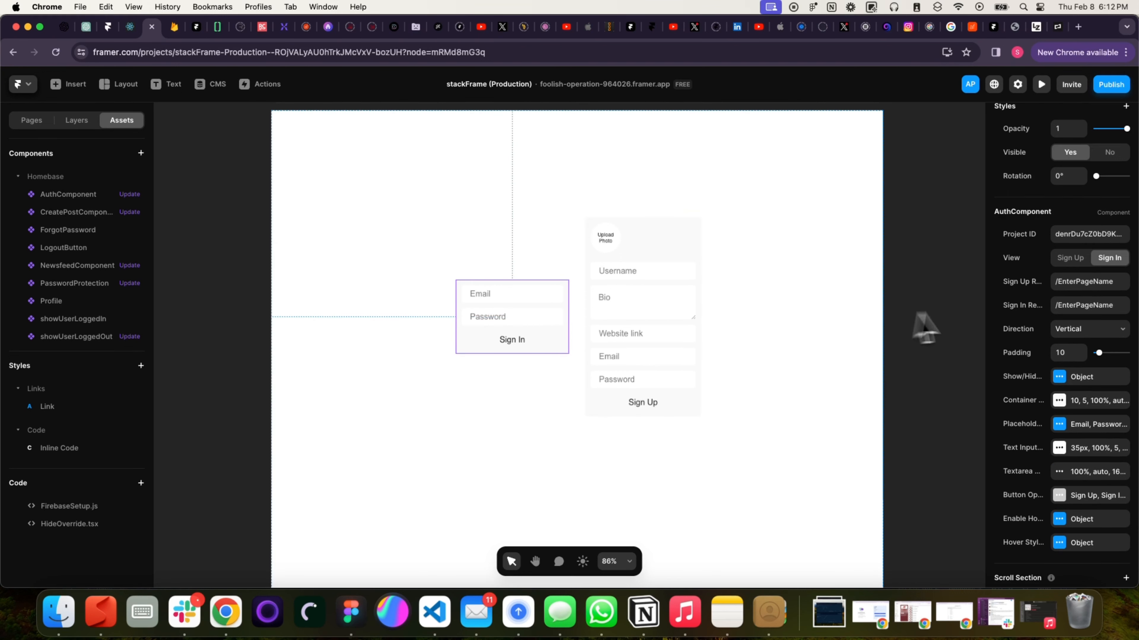
{"action": "left_click_drag", "start_coordinate": [989, 290], "coordinate": [920, 287]}
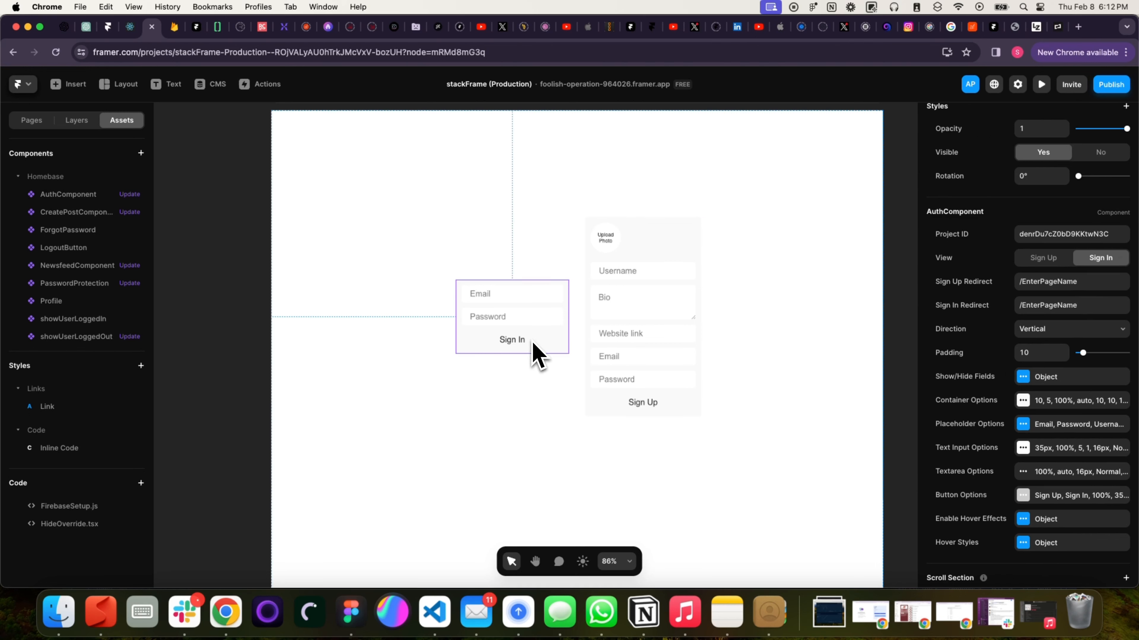
{"action": "left_click", "coordinate": [1033, 307]}
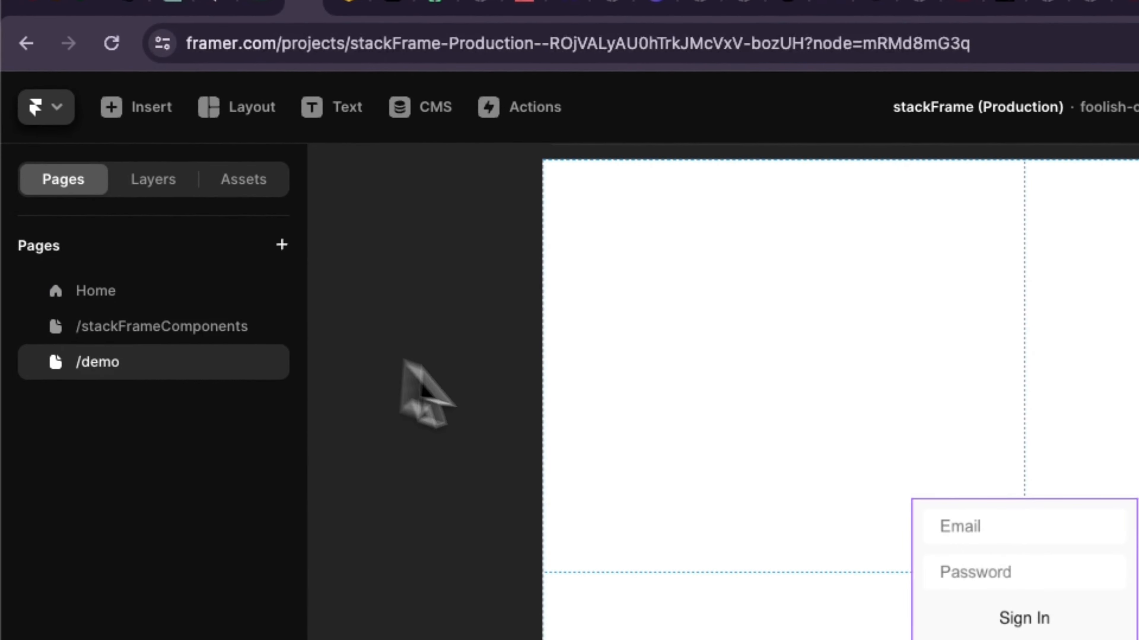
{"action": "double_click", "coordinate": [169, 327]}
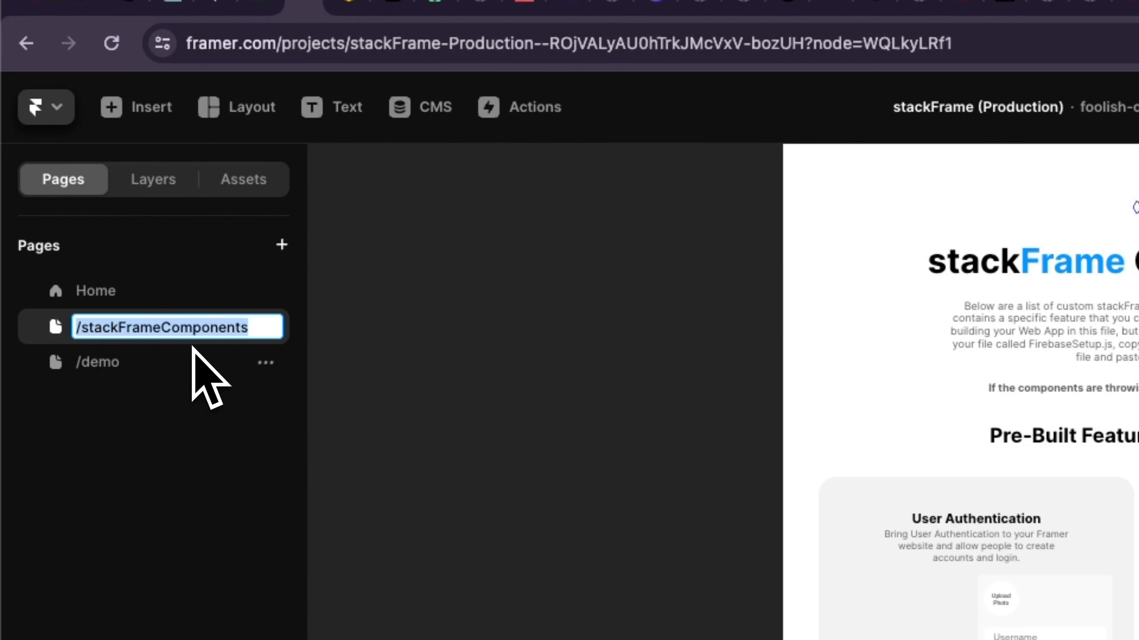
{"action": "left_click", "coordinate": [135, 398]}
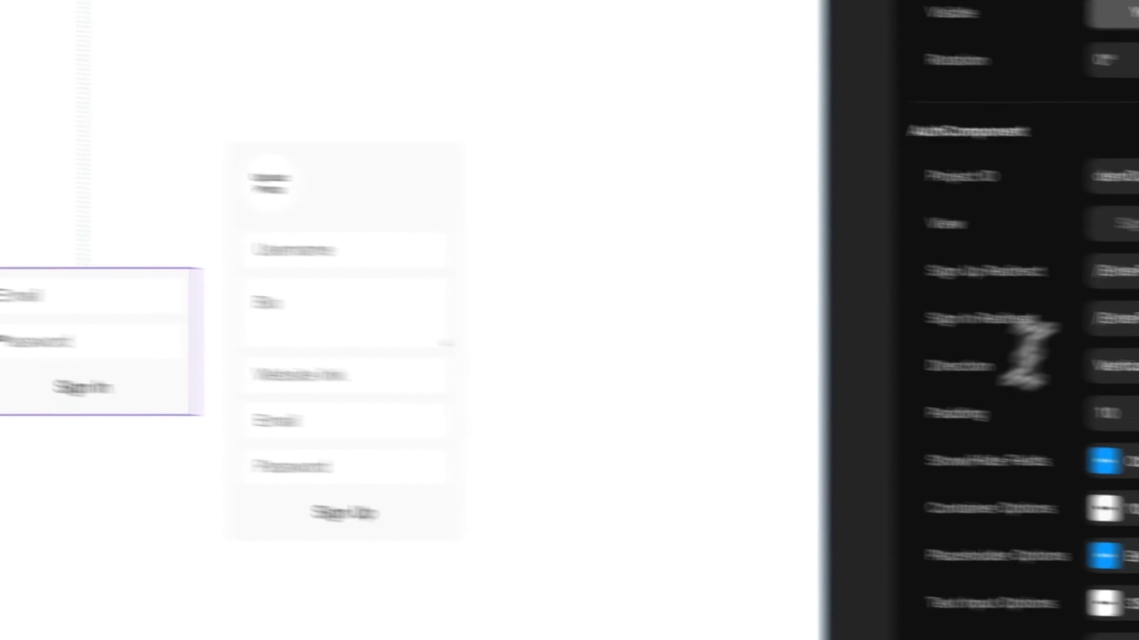
Paste /stackFrameComponents as the sign-in form's Sign Up Redirect.
{"action": "left_click", "coordinate": [971, 254]}
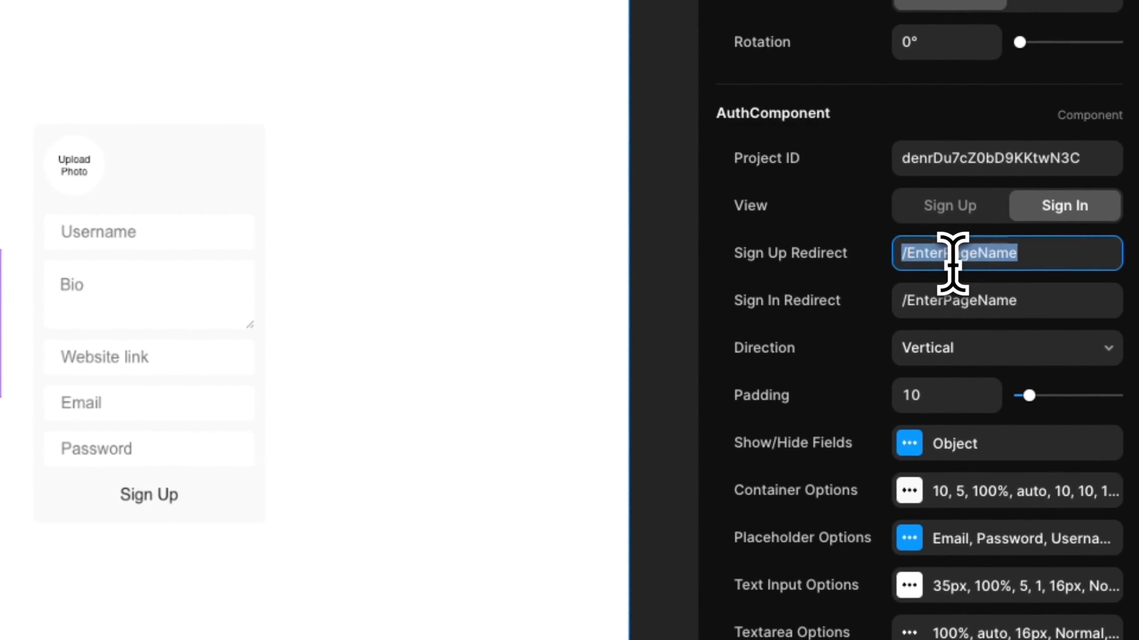
{"action": "key", "text": "ctrl+v"}
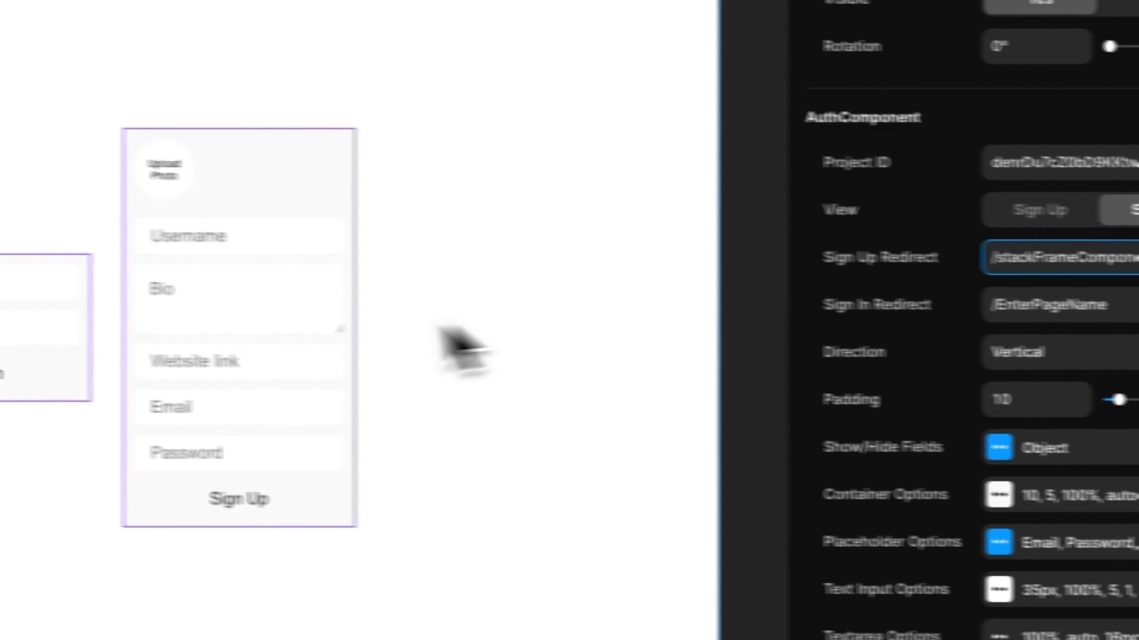
Set the sign-up form's Sign Up Redirect to /stackFrameComponents.
{"action": "left_click", "coordinate": [218, 347]}
{"action": "left_click", "coordinate": [952, 303]}
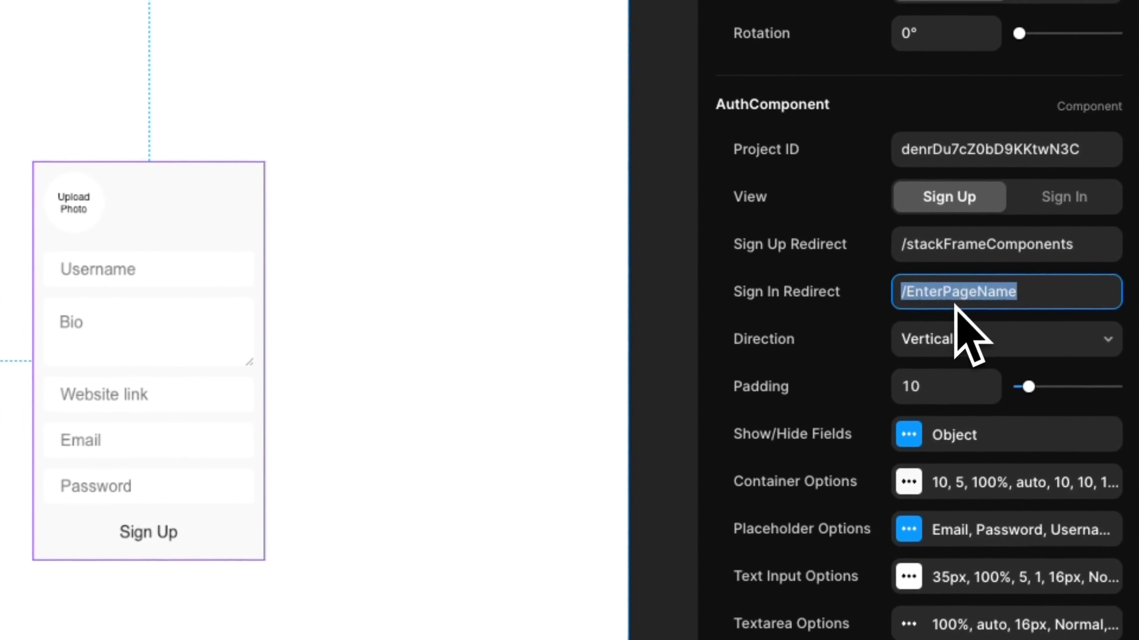
{"action": "left_click", "coordinate": [589, 364]}
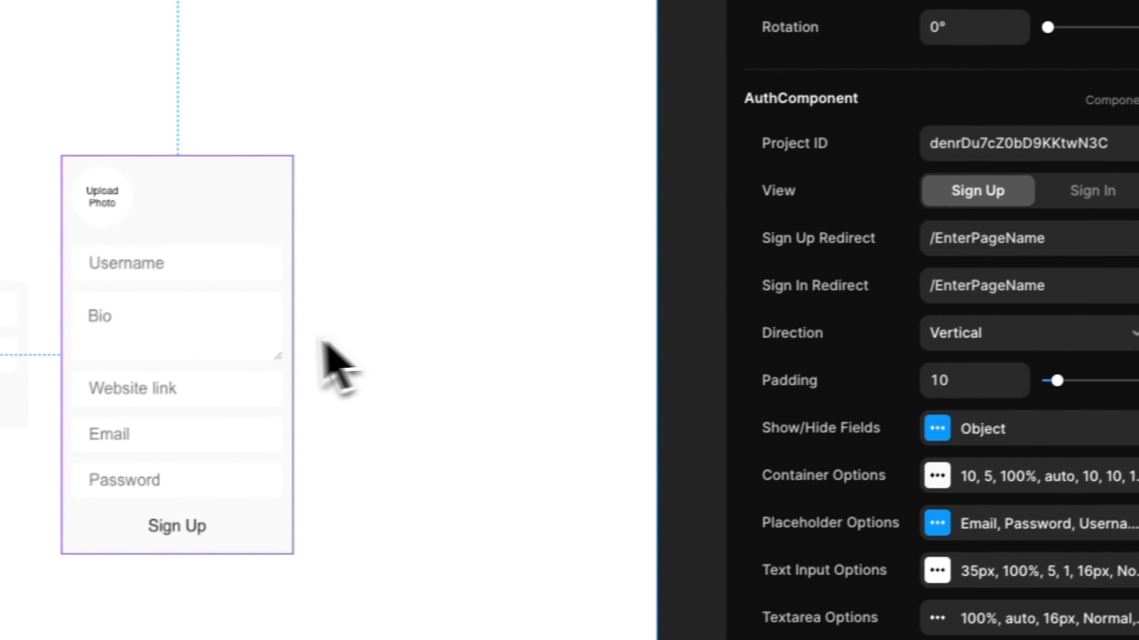
{"action": "left_click", "coordinate": [988, 285]}
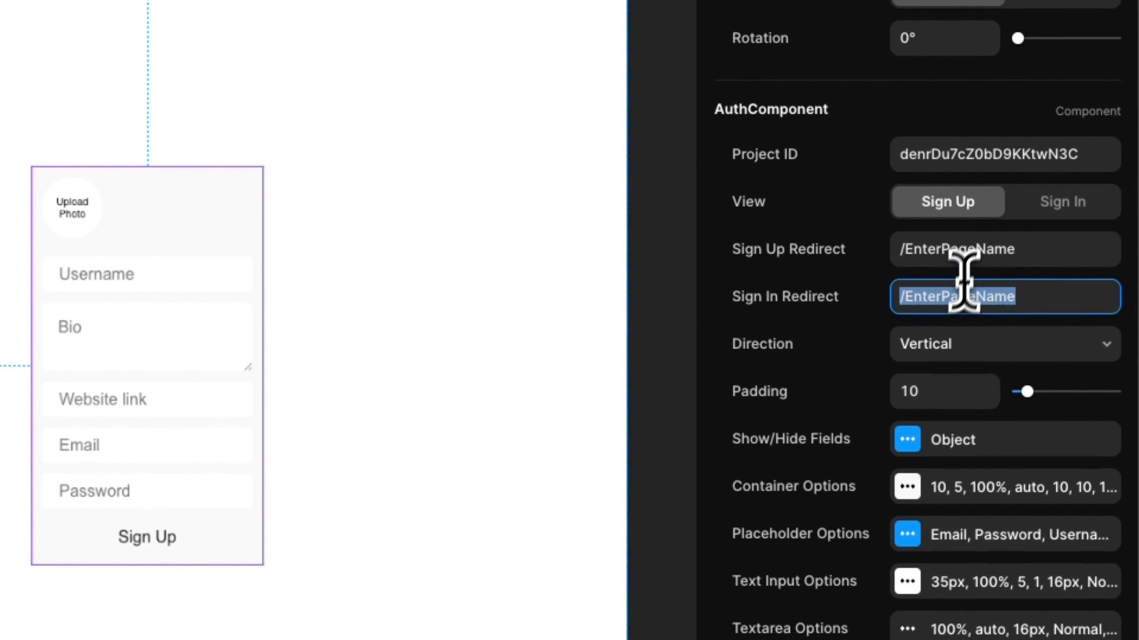
{"action": "left_click", "coordinate": [975, 249]}
{"action": "key", "text": "ctrl+v"}
Clear the sign-in form's Sign Up Redirect and set its Sign In Redirect to /stackFrameComponents.
{"action": "left_click", "coordinate": [267, 356]}
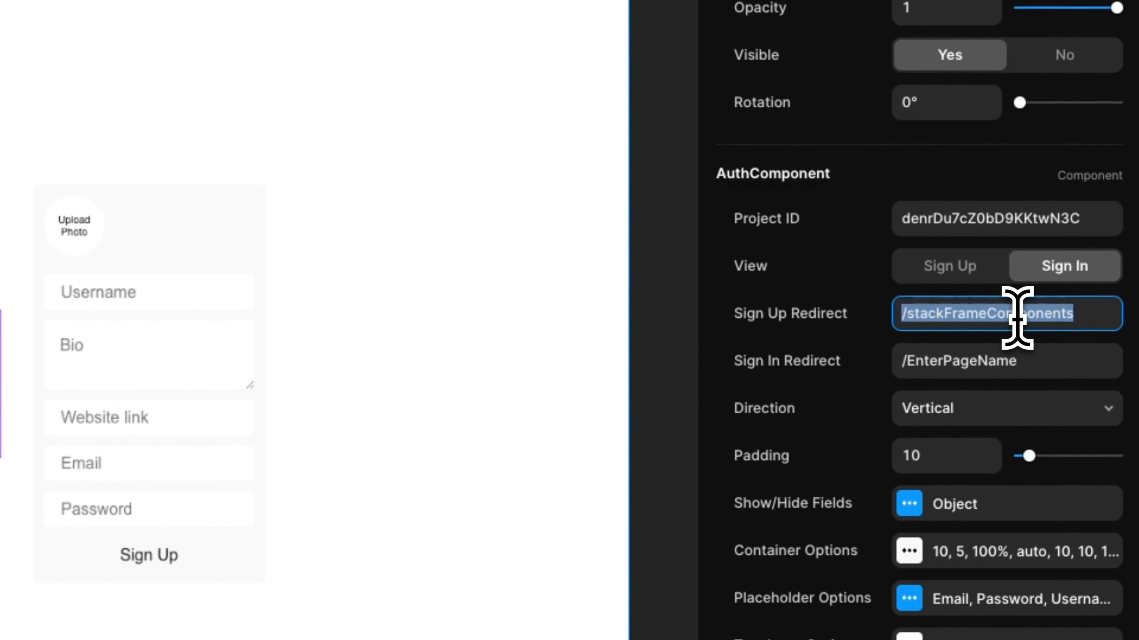
{"action": "key", "text": "BackSpace"}
{"action": "left_click", "coordinate": [1017, 349]}
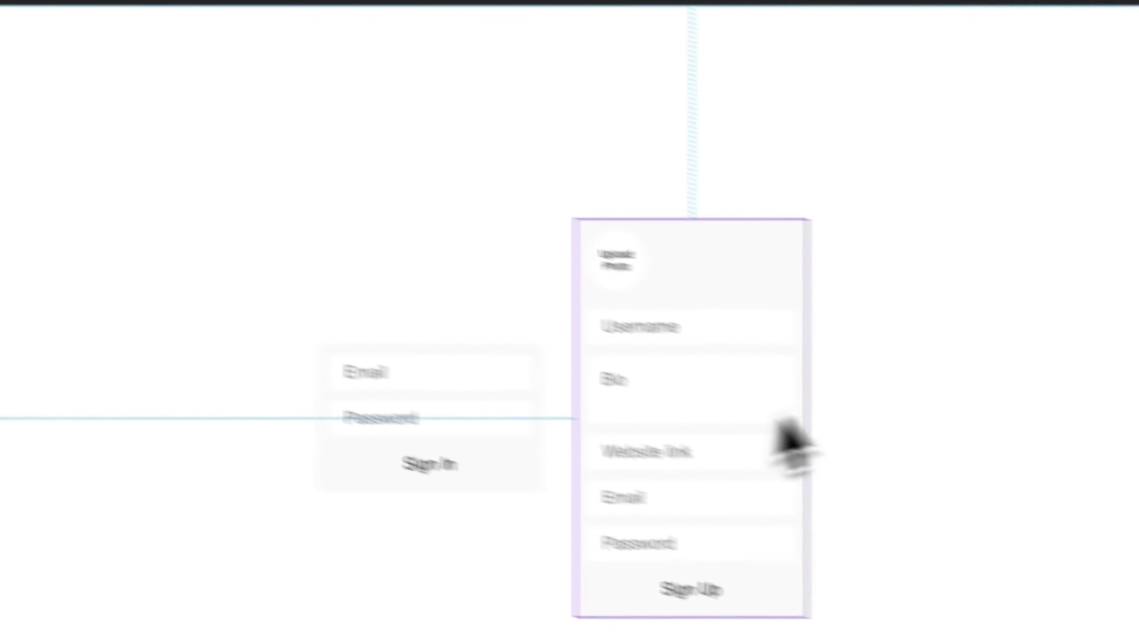
Try the Horizontal direction on the sign-in form, restore Vertical, and set its padding to 24.
{"action": "left_click", "coordinate": [419, 433]}
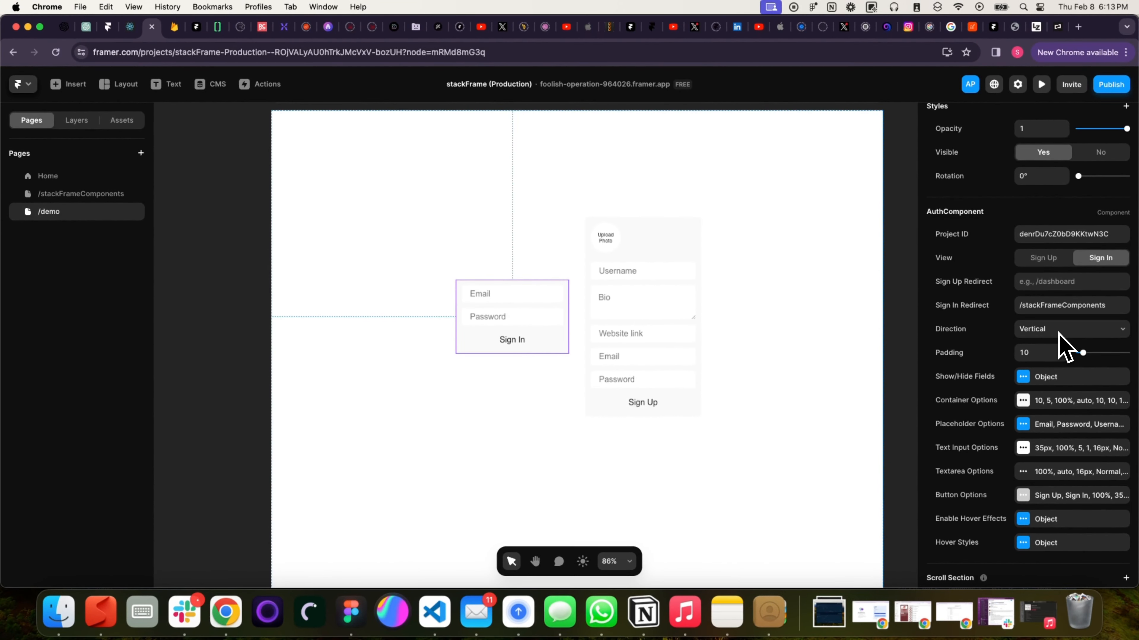
{"action": "left_click", "coordinate": [1071, 328]}
{"action": "left_click", "coordinate": [1071, 316]}
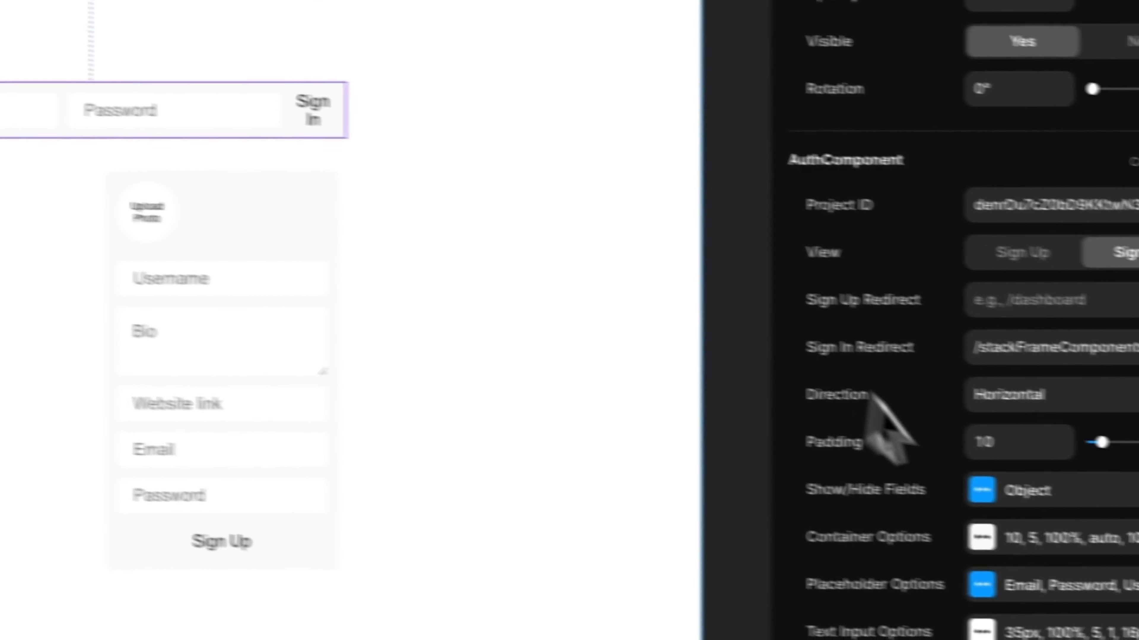
{"action": "left_click", "coordinate": [932, 417]}
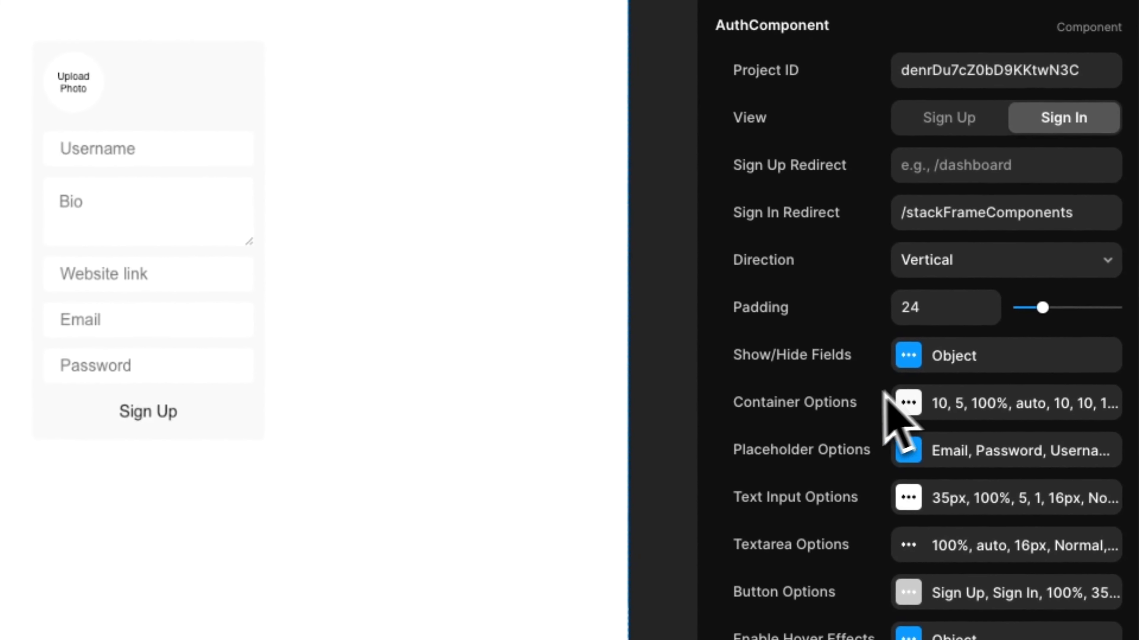
Try hiding the sign-up form's Profile Pic, Username, Link and Bio fields one at a time, setting each back to Yes.
{"action": "left_click", "coordinate": [907, 355]}
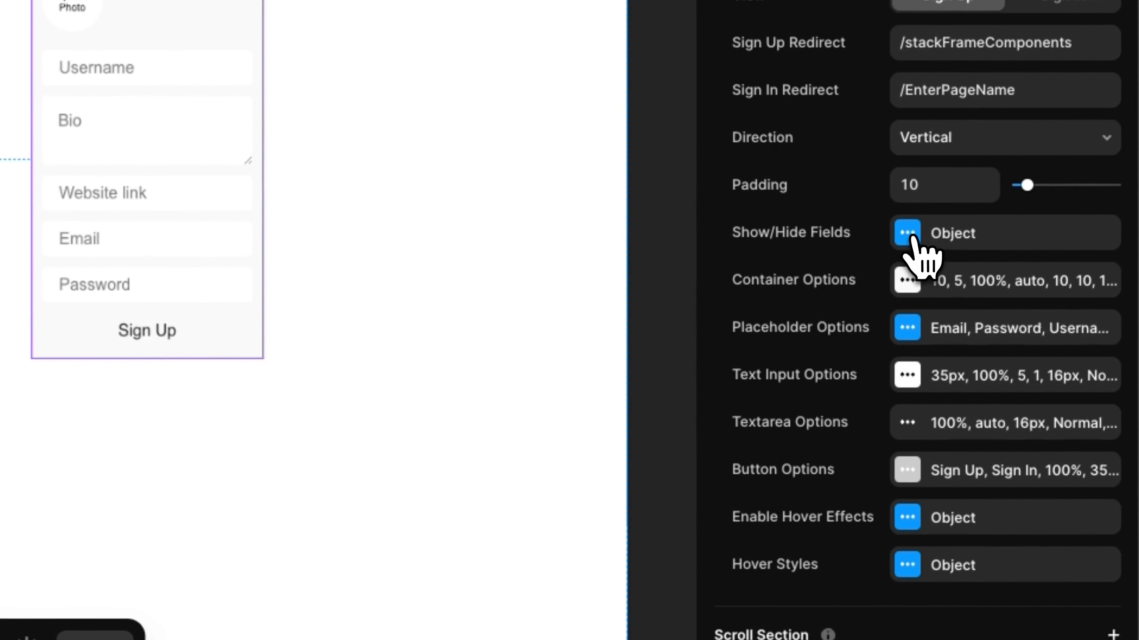
{"action": "left_click", "coordinate": [910, 238]}
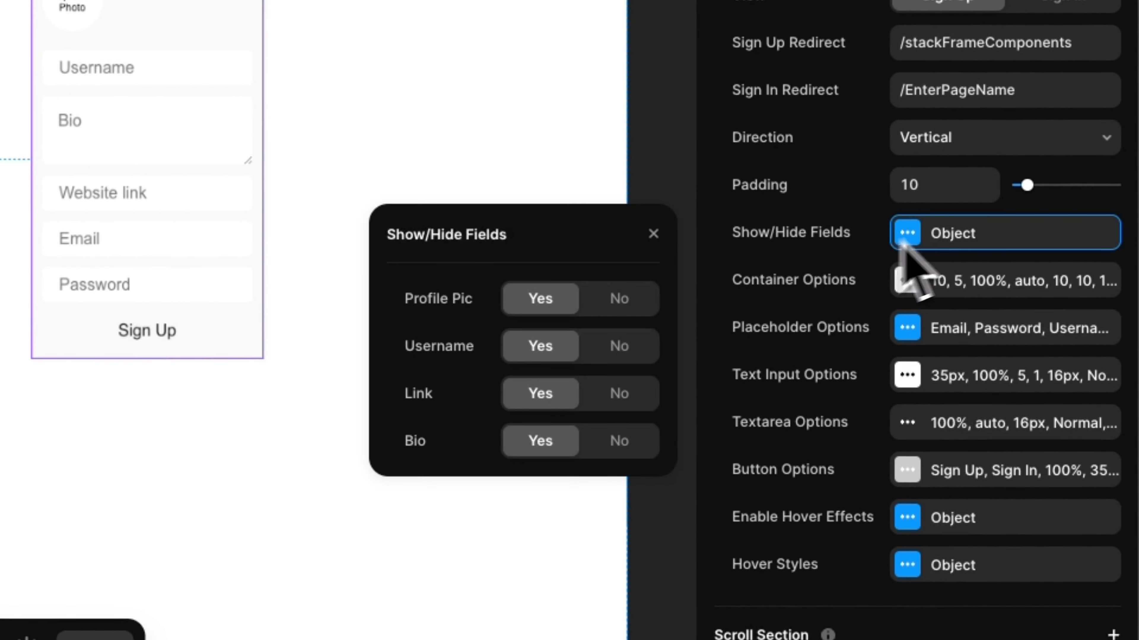
{"action": "left_click", "coordinate": [616, 309]}
{"action": "left_click", "coordinate": [562, 307]}
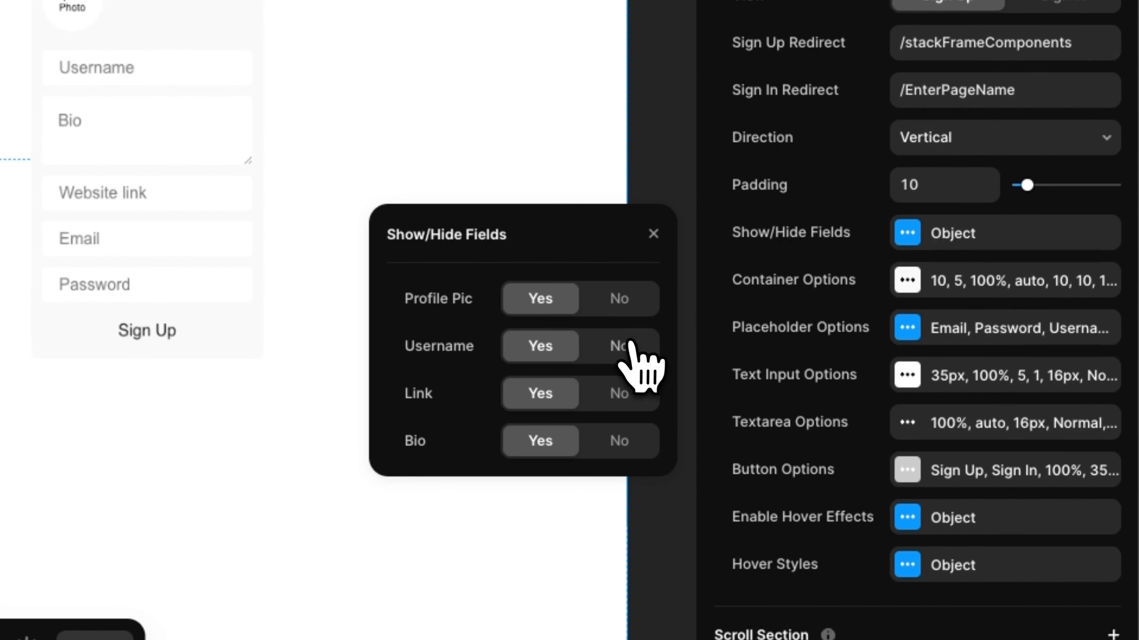
{"action": "left_click", "coordinate": [628, 353]}
{"action": "left_click", "coordinate": [537, 352]}
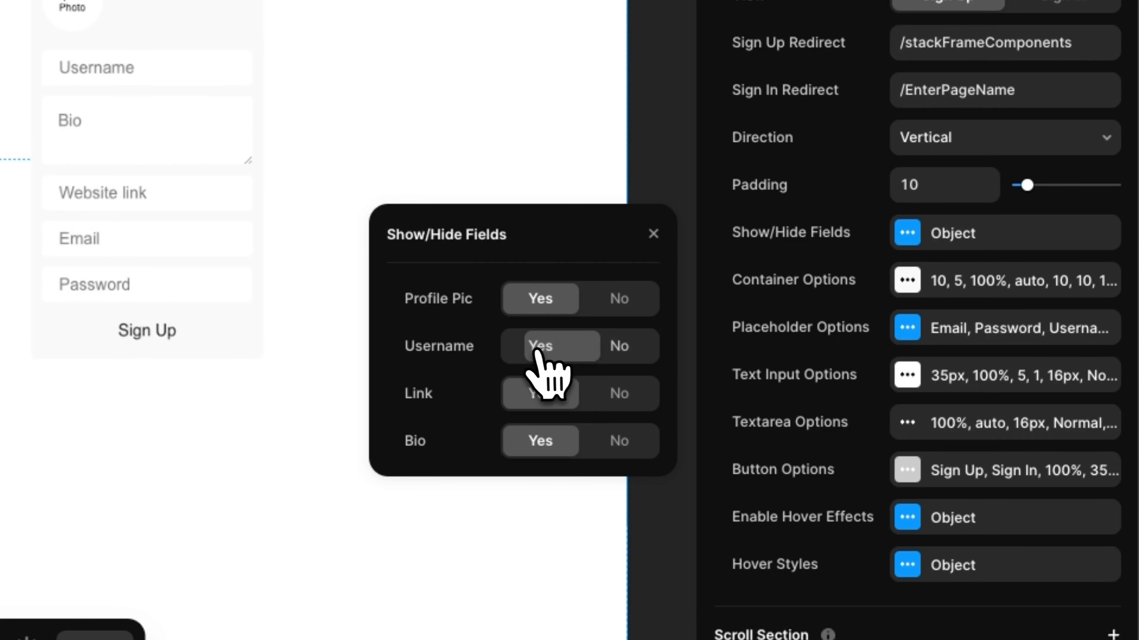
{"action": "left_click", "coordinate": [624, 395]}
{"action": "left_click", "coordinate": [554, 400]}
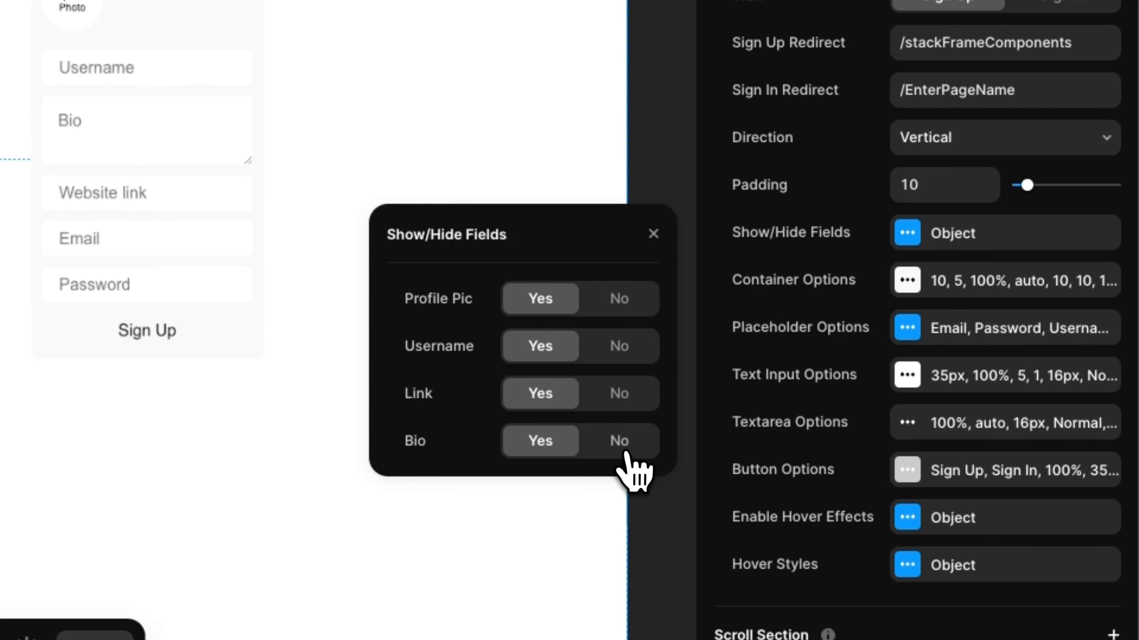
{"action": "left_click", "coordinate": [621, 442]}
{"action": "left_click", "coordinate": [542, 443]}
{"action": "left_click", "coordinate": [657, 227]}
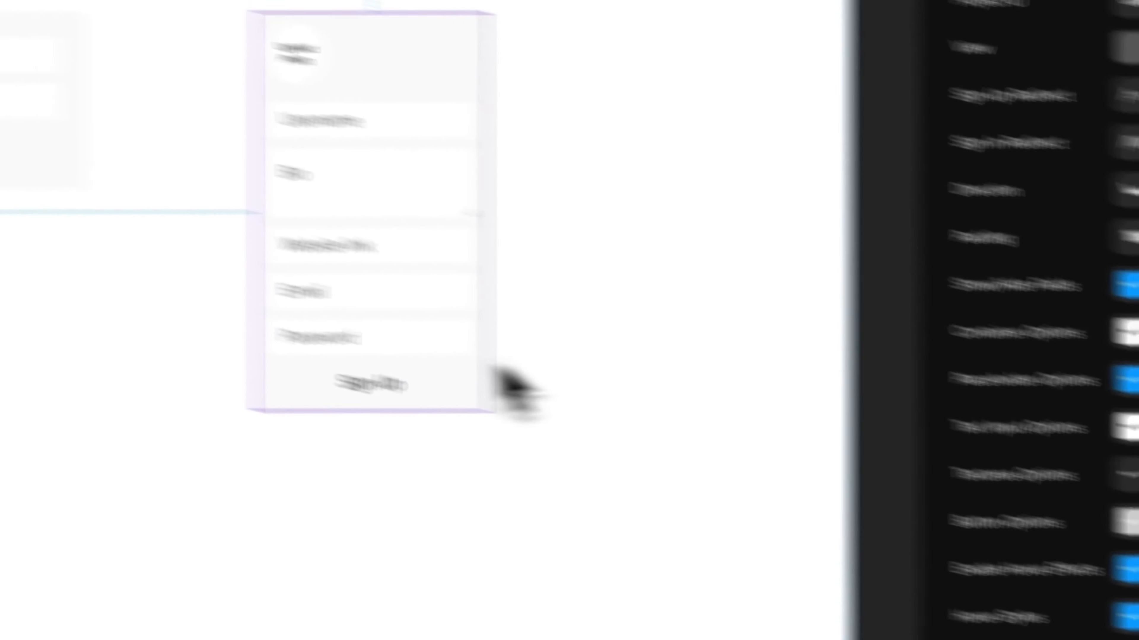